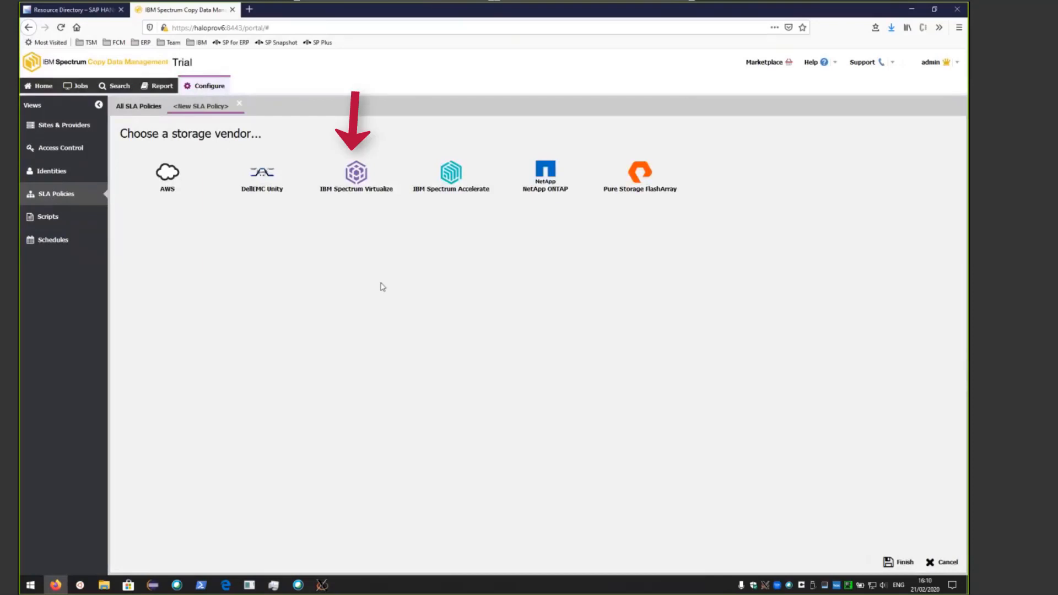
Start an SLA policy for the IBM Spectrum Virtualize storage vendor and name it FC.
click(358, 189)
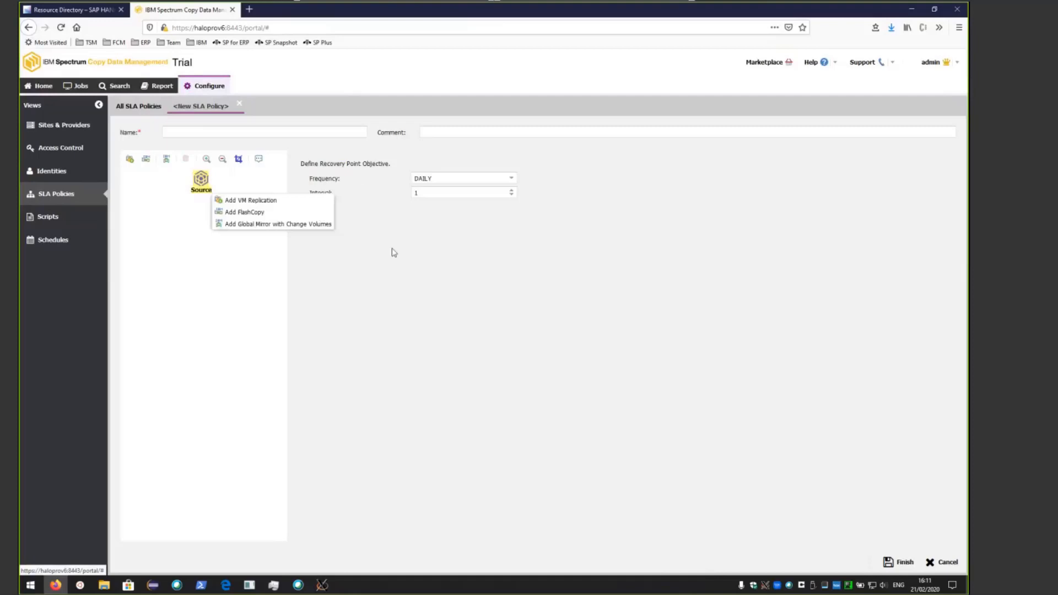
click(183, 130)
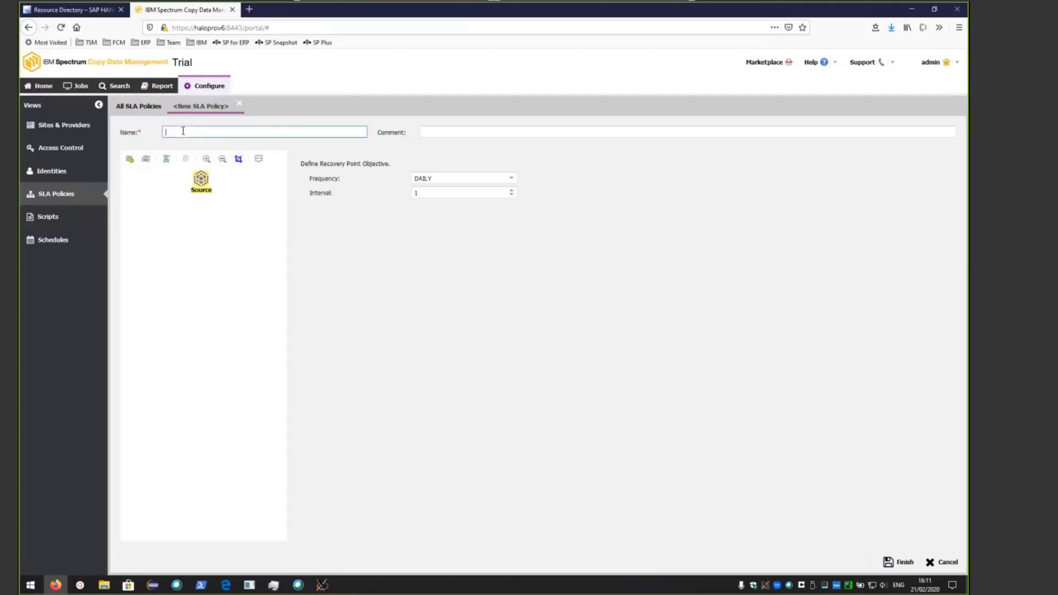
key(BackSpace)
key(BackSpace)
text(FC)
Add a FlashCopy to the policy's source, keep its snapshots for 5 days, and save the policy.
click(199, 181)
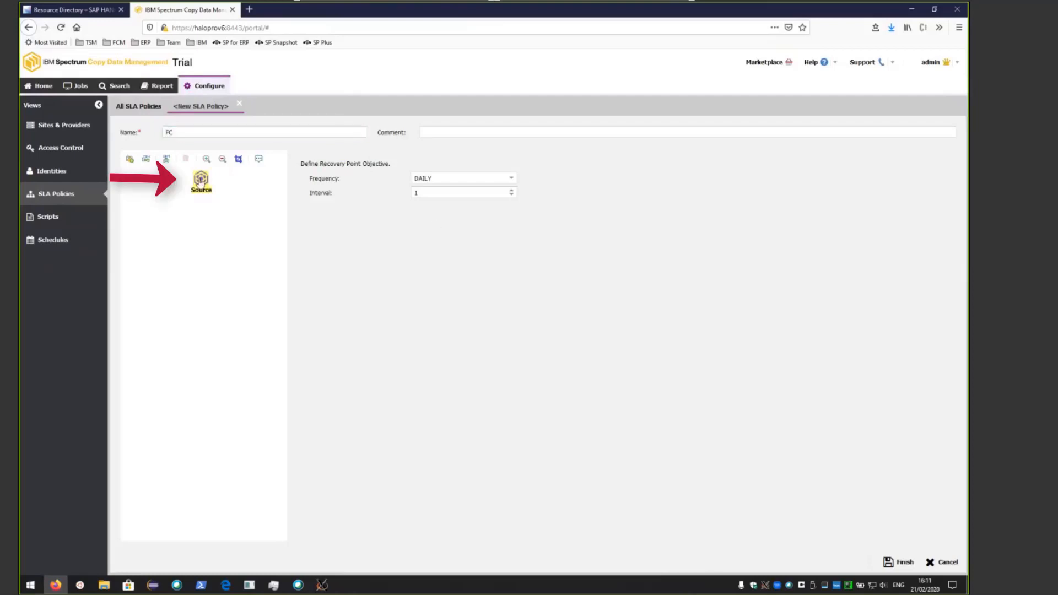
click(207, 190)
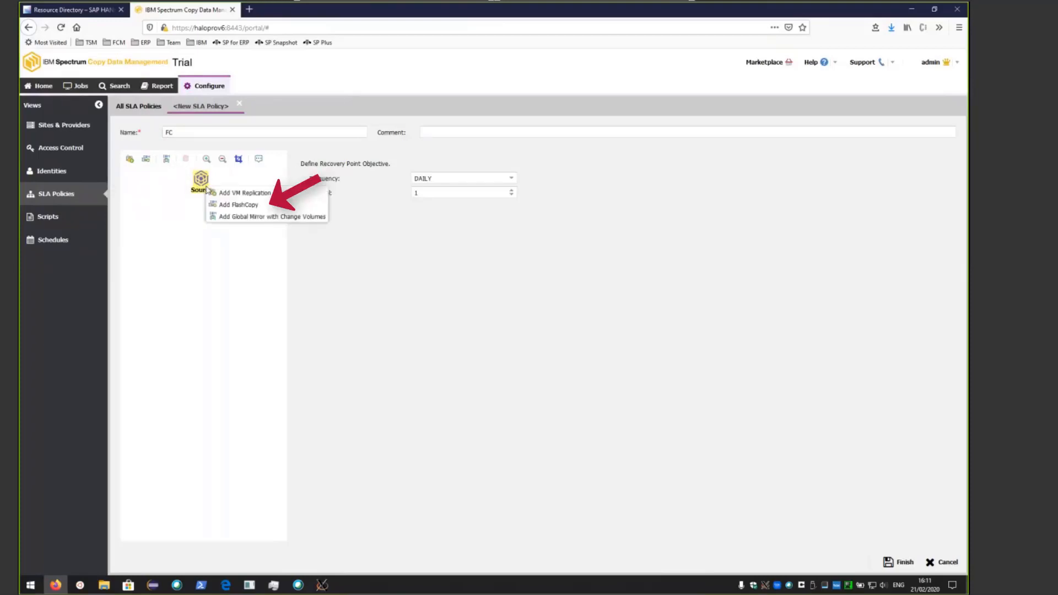
click(225, 205)
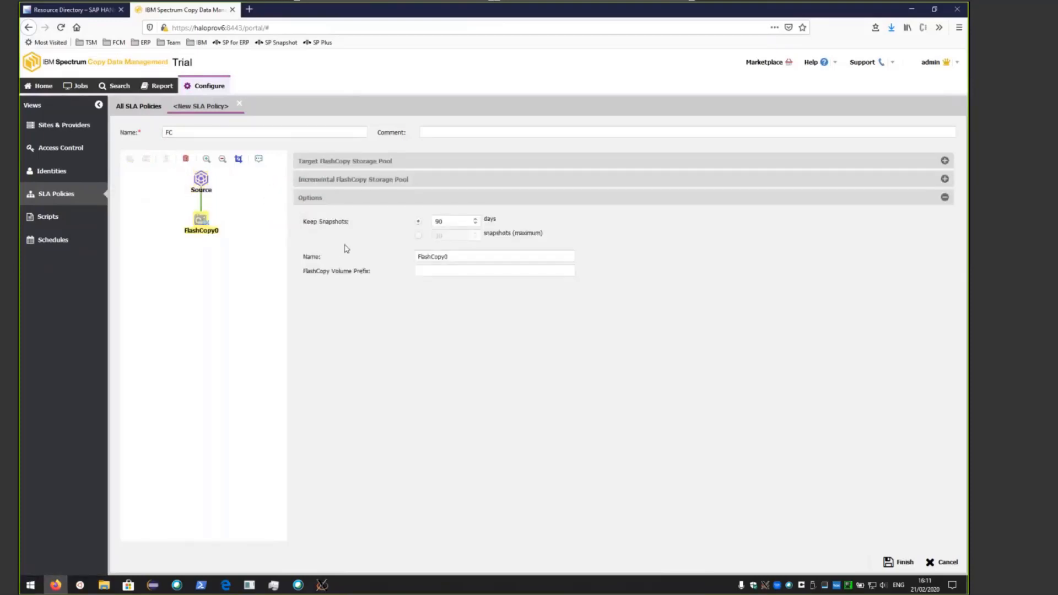
double_click(447, 222)
text(5)
click(901, 562)
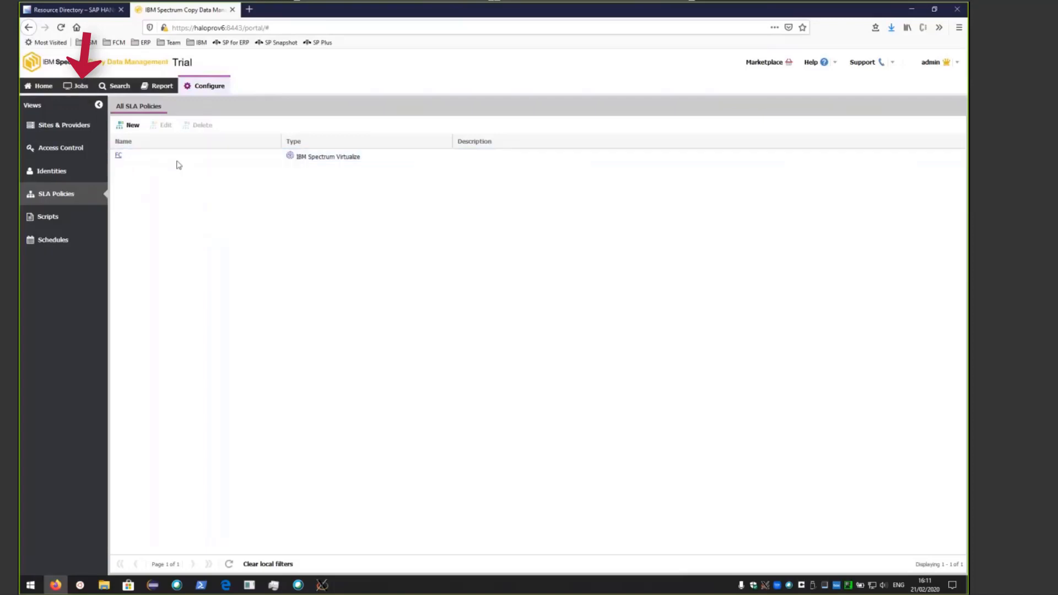
Create an SAP HANA backup job named Daily FC that protects the PLE database in Boeblingen with the FC policy.
click(76, 87)
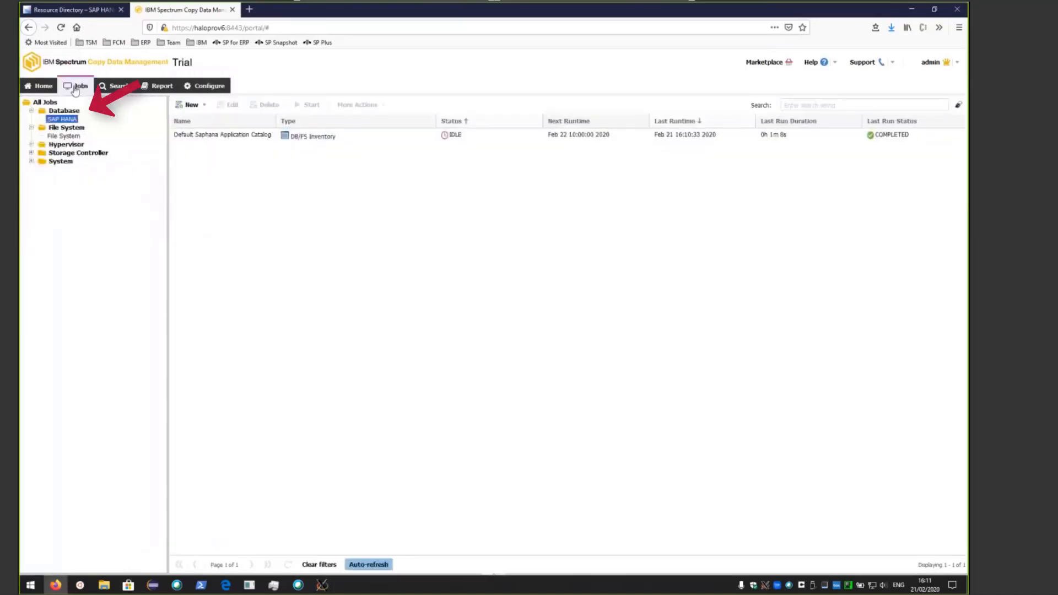
click(192, 106)
click(197, 119)
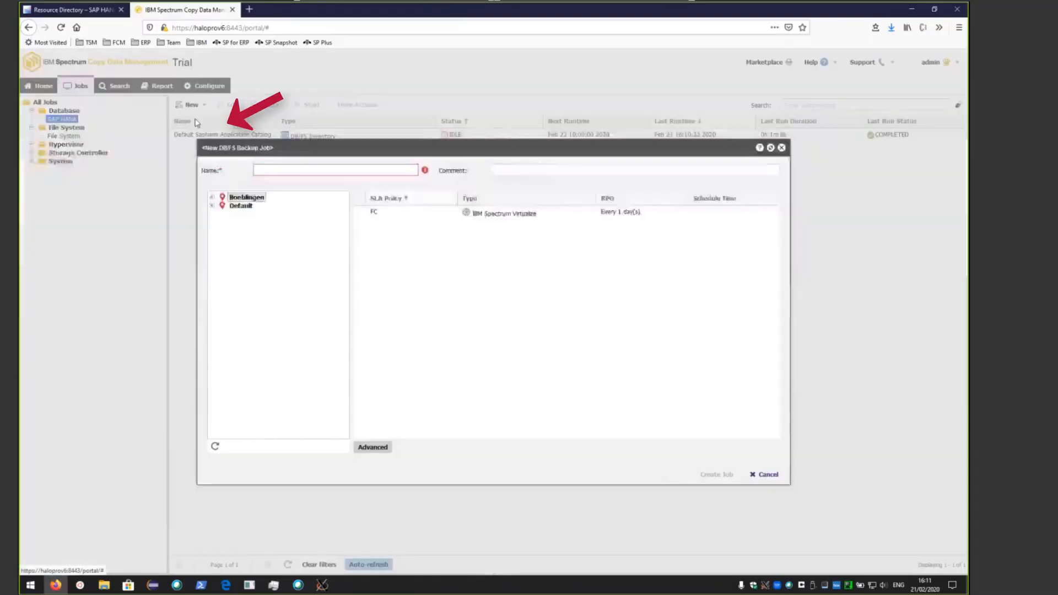
click(360, 213)
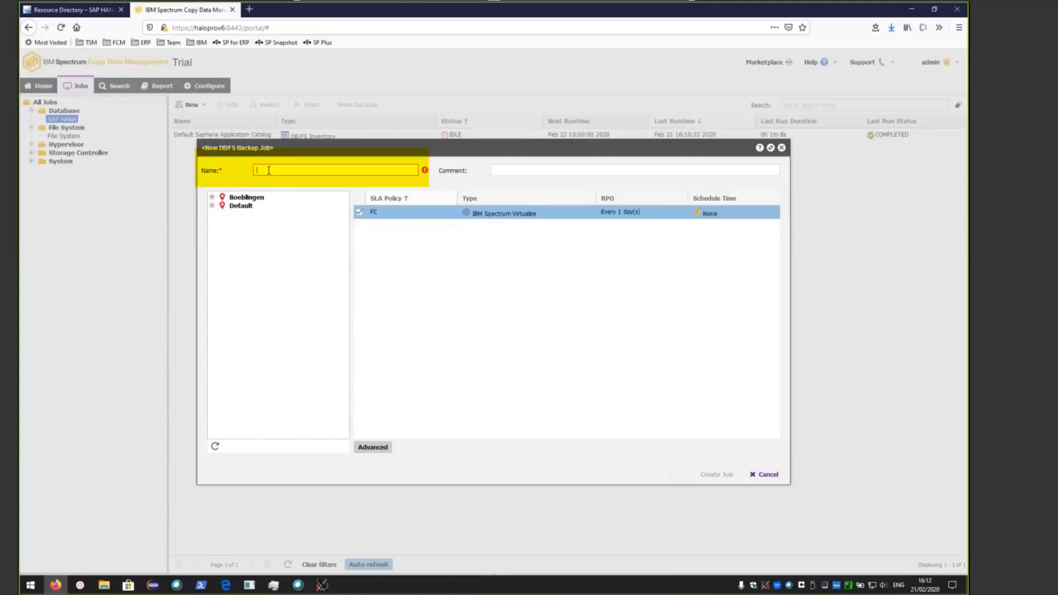
text(Daily FC)
click(211, 196)
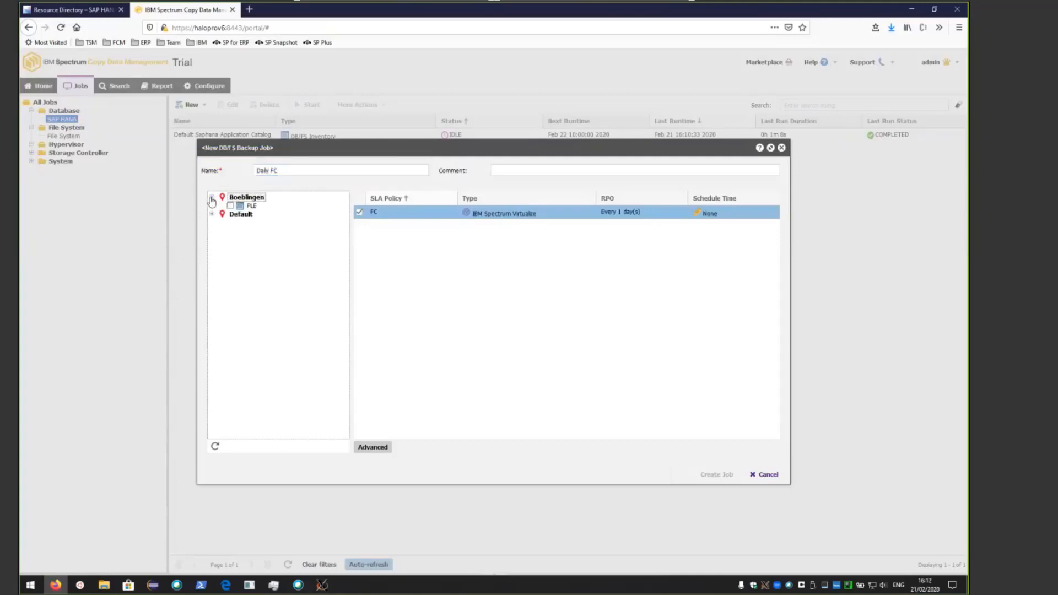
click(231, 206)
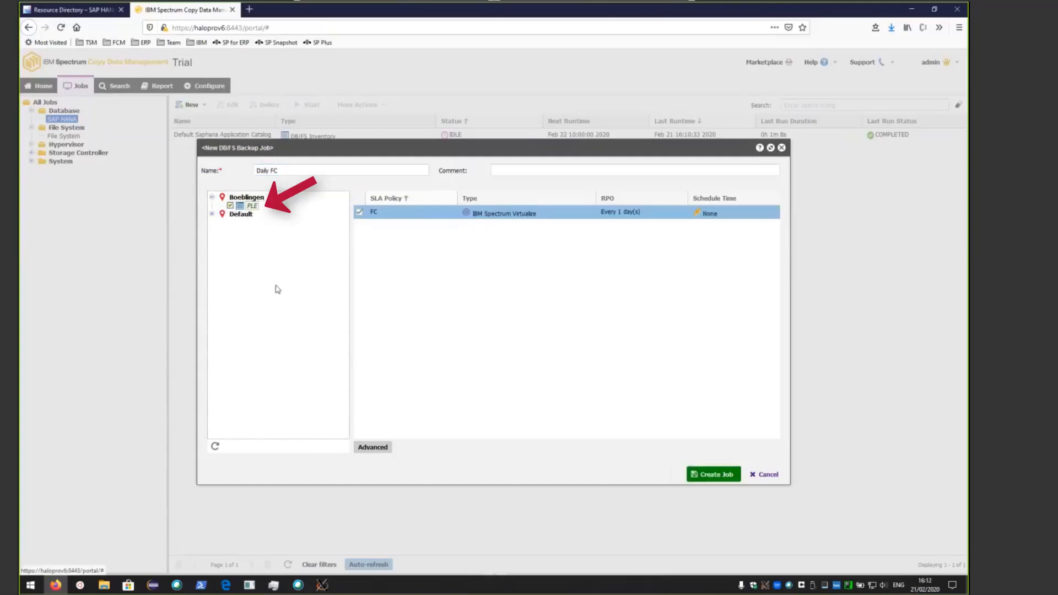
click(715, 475)
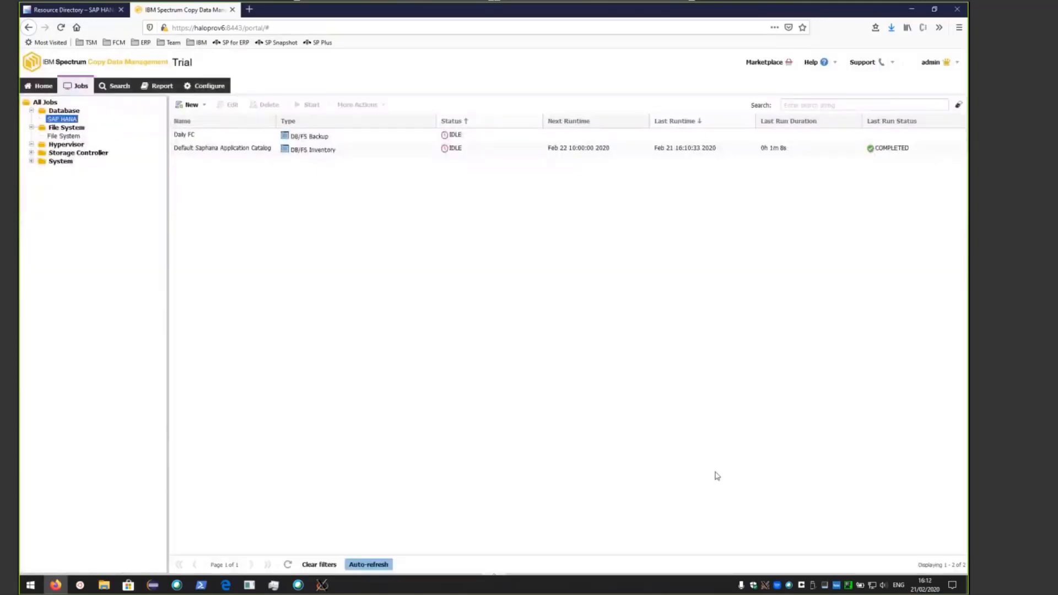
Run the Daily FC backup job with the FC SLA policy.
click(362, 150)
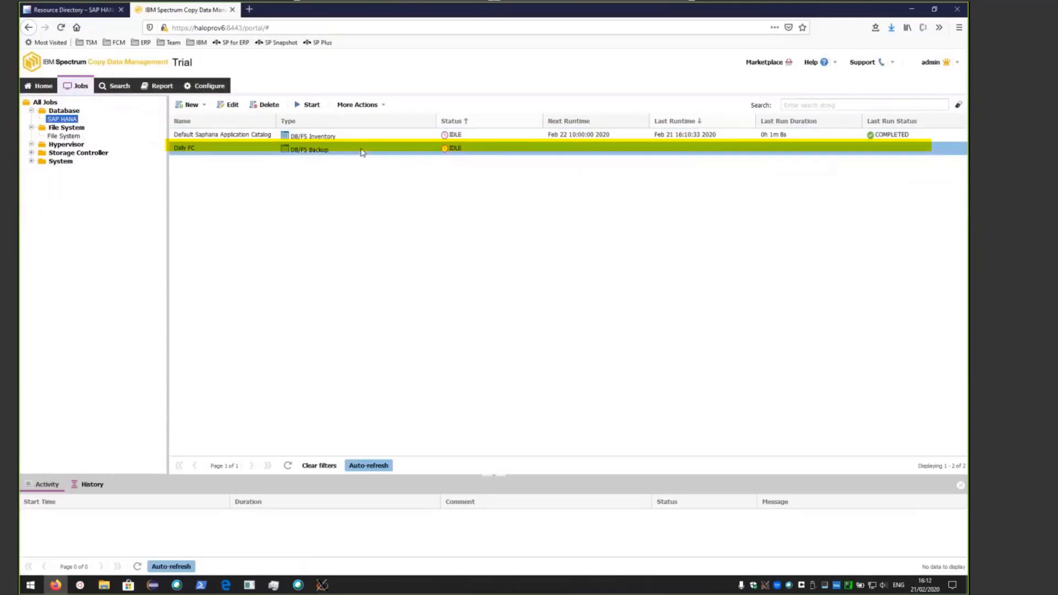
click(306, 107)
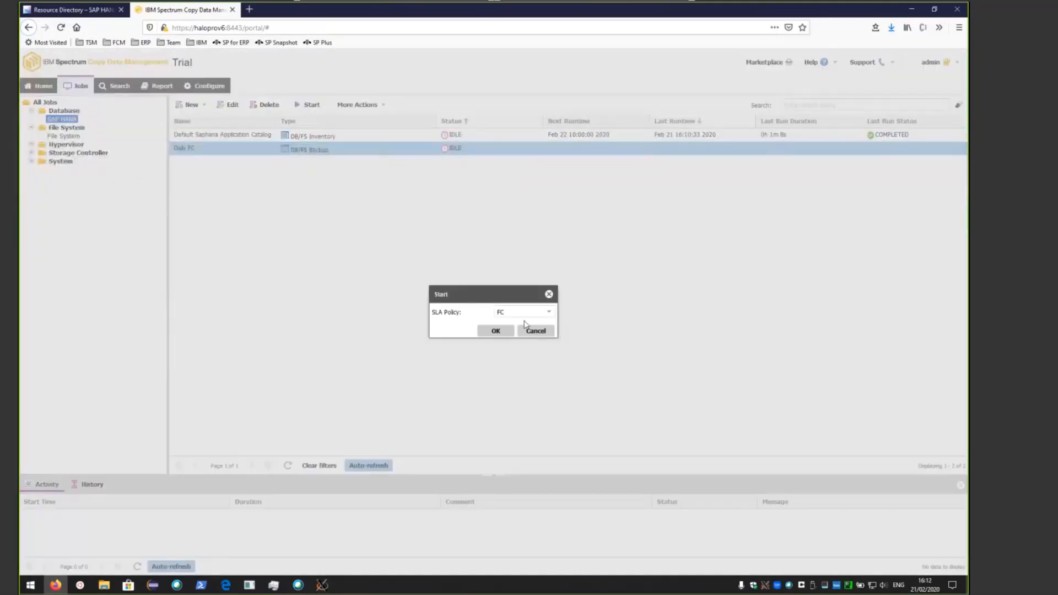
click(496, 331)
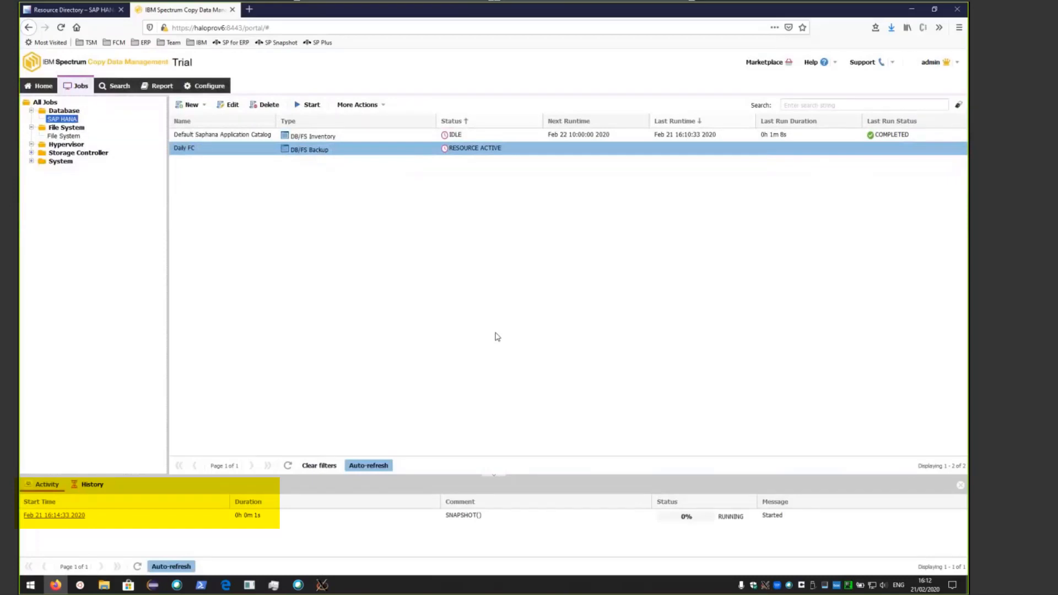
Review the tasks and log messages of the Daily FC run, following the log to its end, and close the details.
click(70, 515)
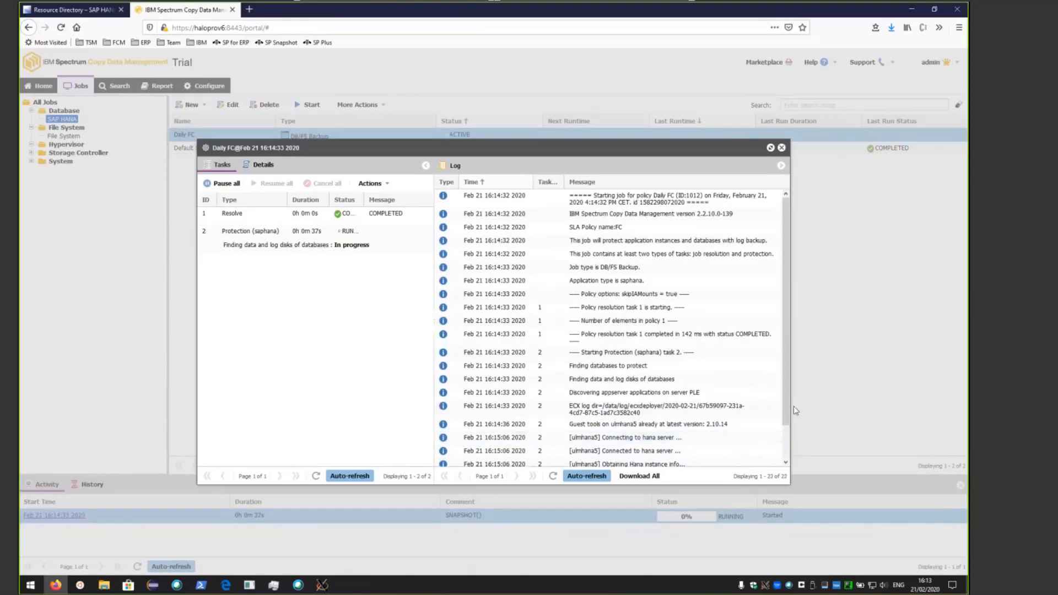
scroll(784, 381, down, 2)
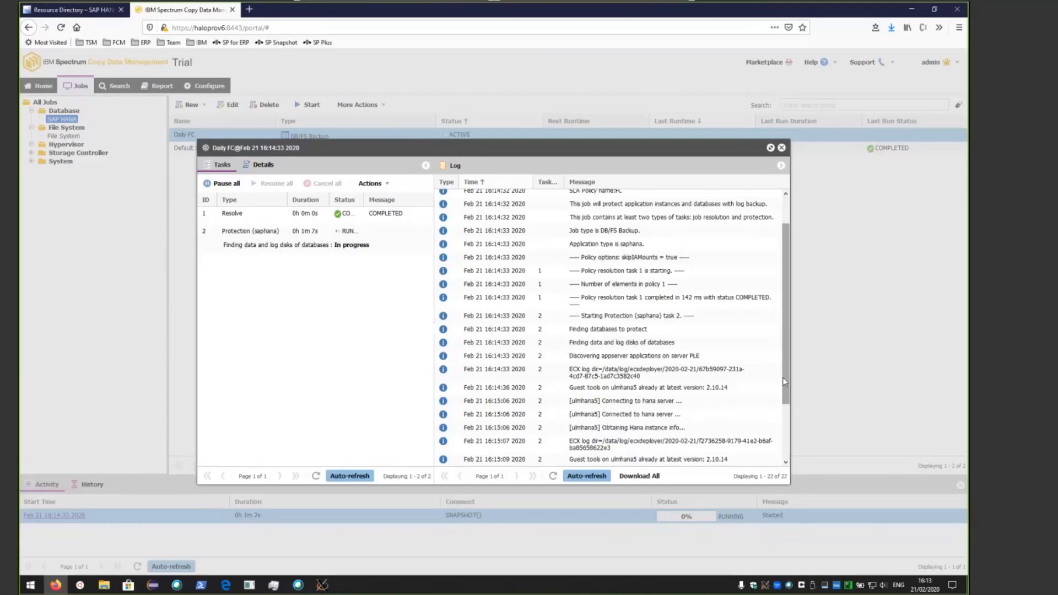
scroll(785, 375, down, 1)
scroll(786, 379, down, 3)
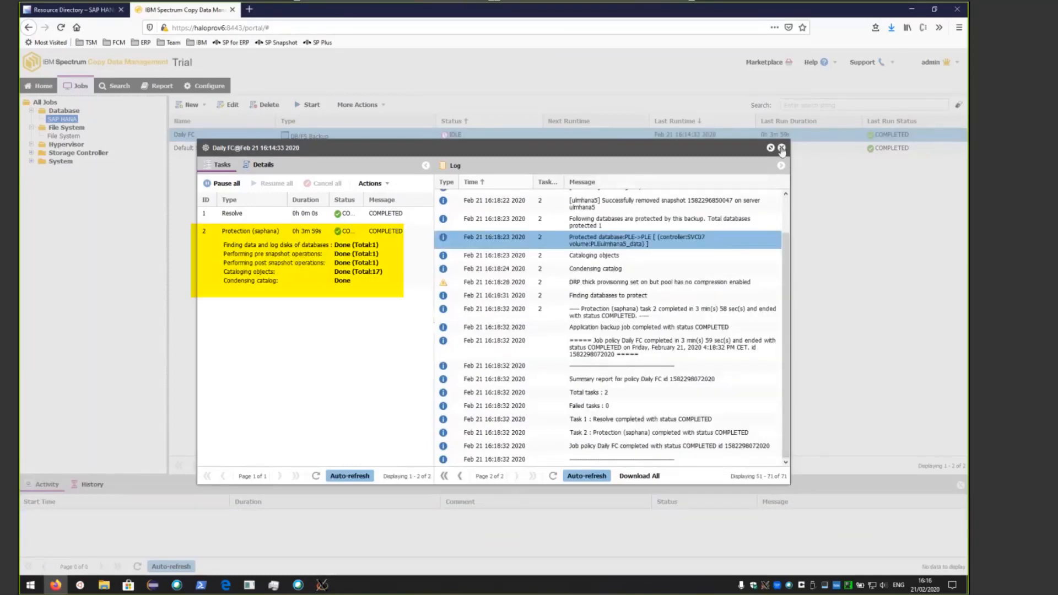
click(781, 148)
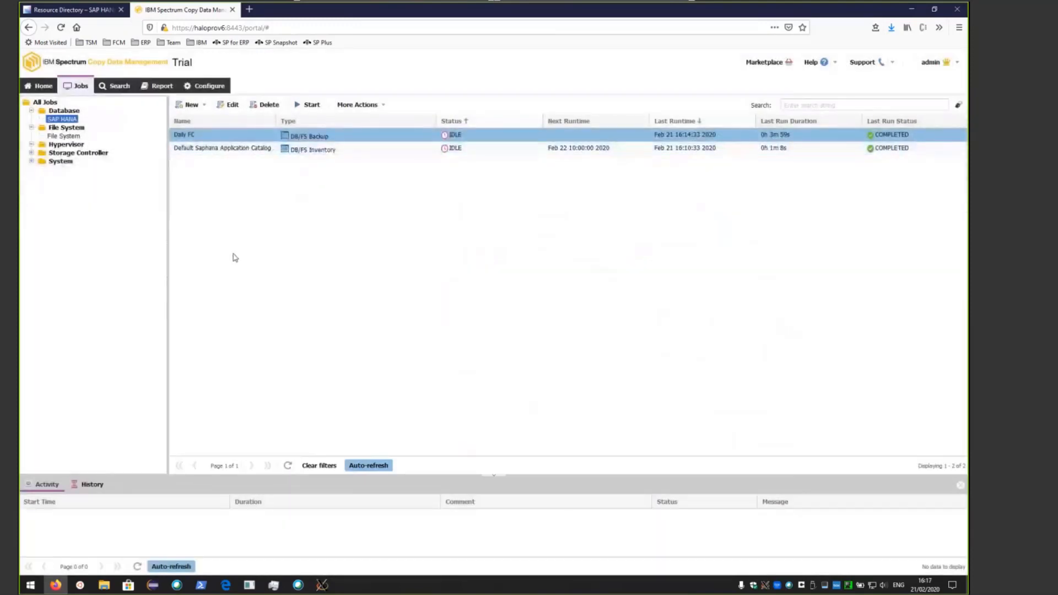
Start another IBM Spectrum Virtualize SLA policy, add a FlashCopy to its source, and name the policy Incremental FC.
click(205, 87)
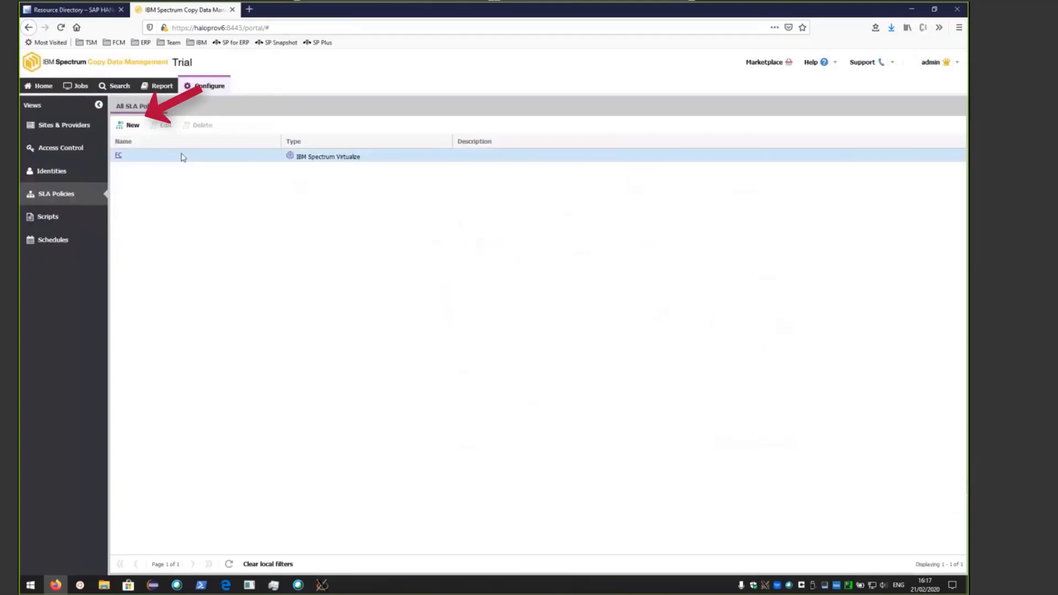
click(133, 127)
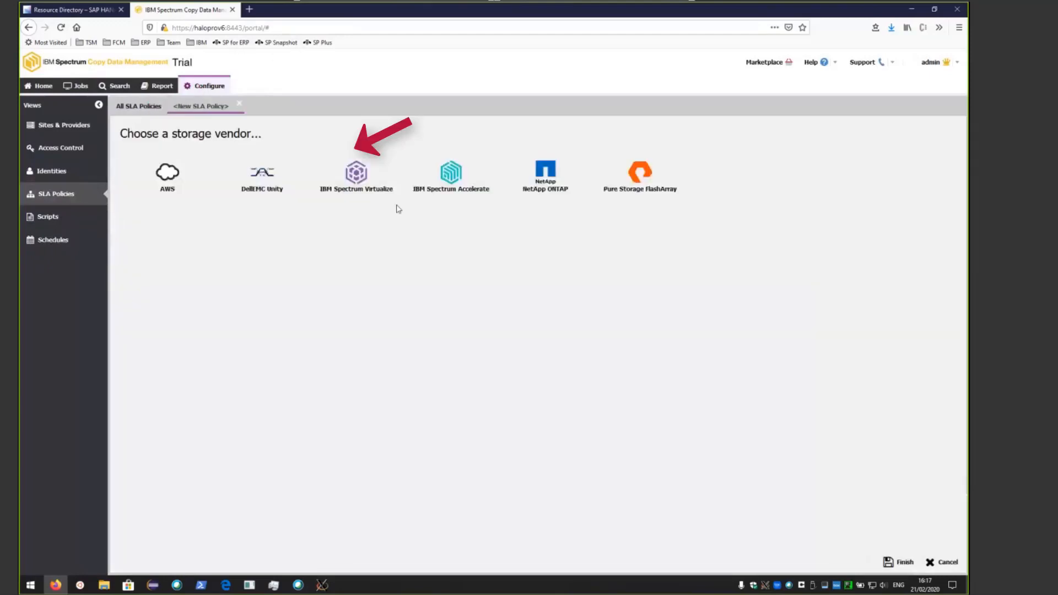
click(354, 178)
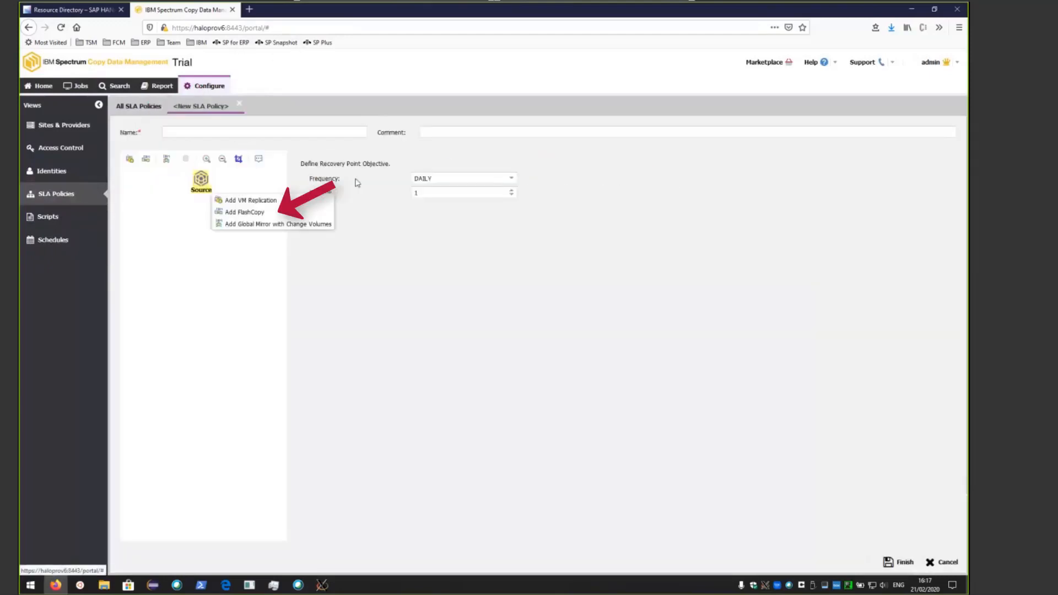
click(252, 213)
click(193, 132)
text(Incremen)
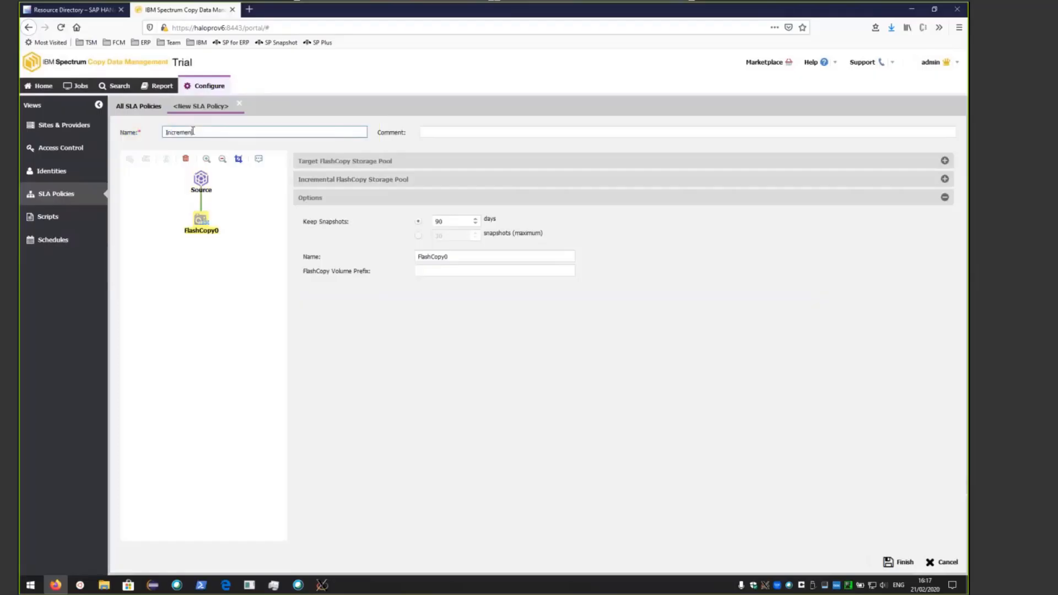
text(tal FC)
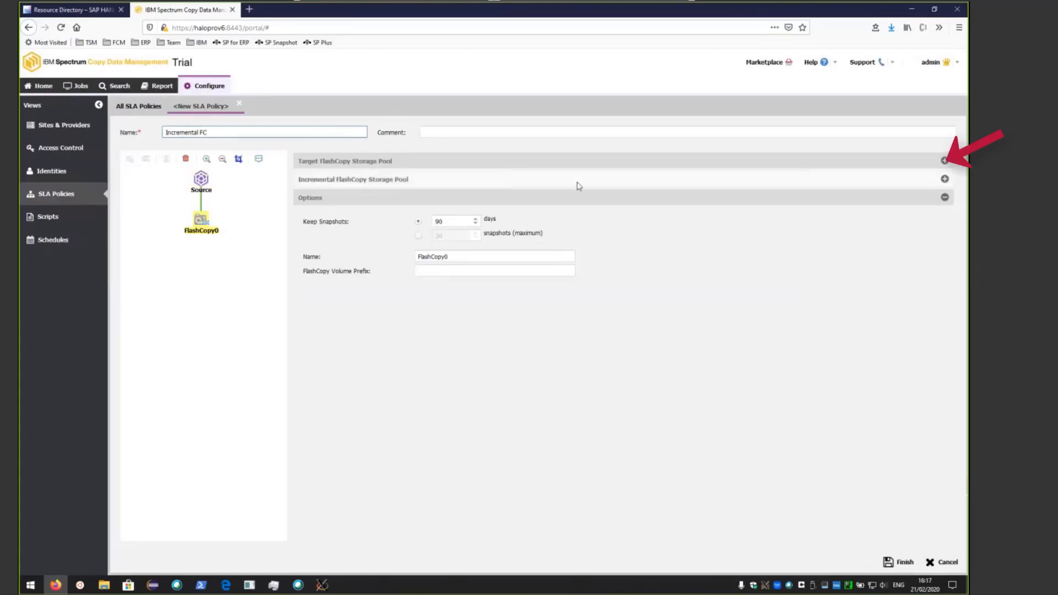
Check the target FlashCopy storage pool setting and enable Incremental FlashCopy for the policy.
click(945, 160)
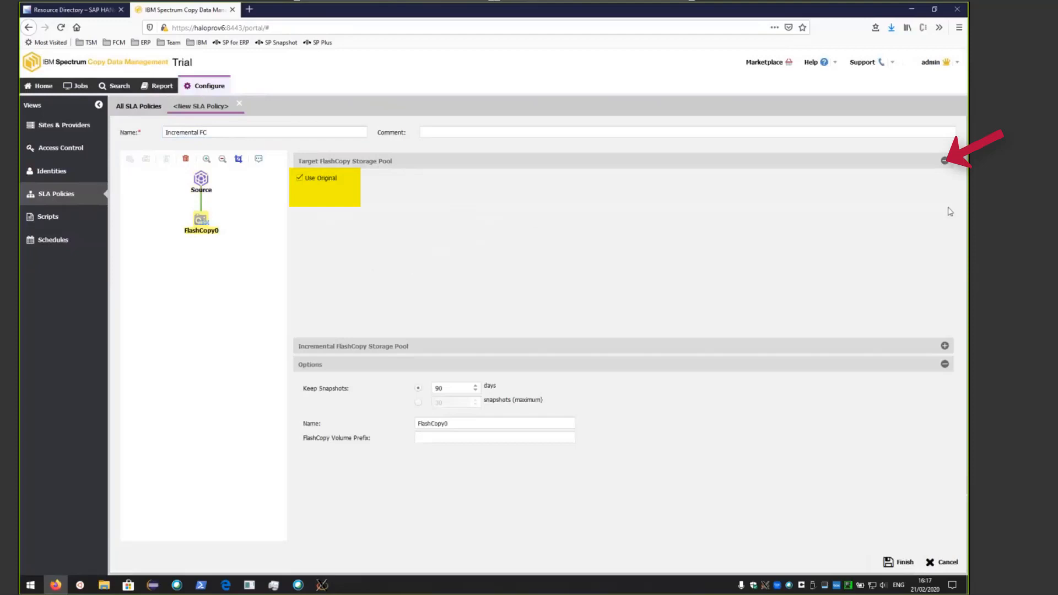
click(945, 161)
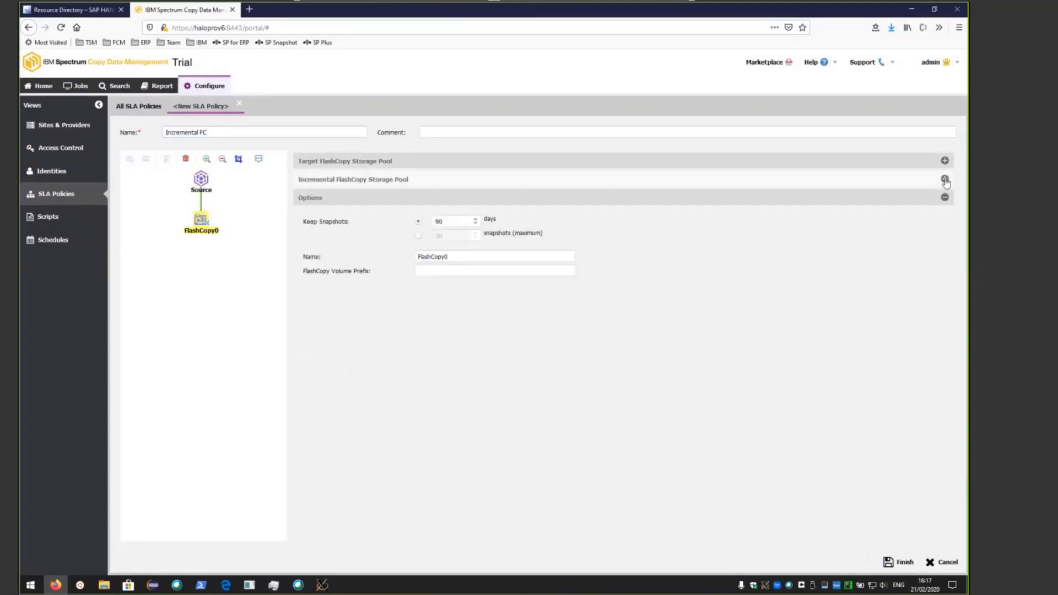
click(944, 179)
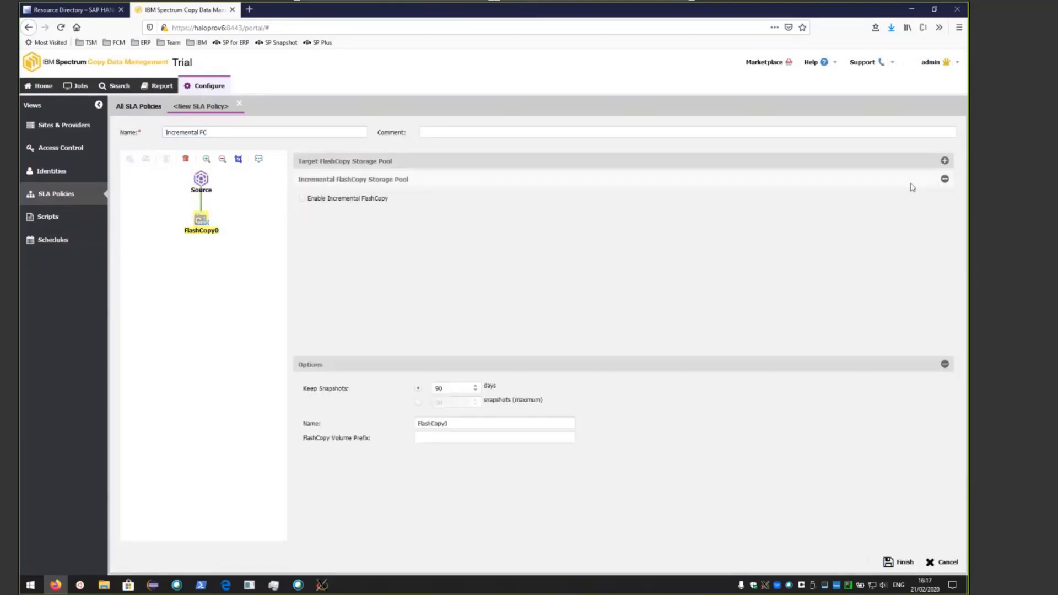
click(302, 199)
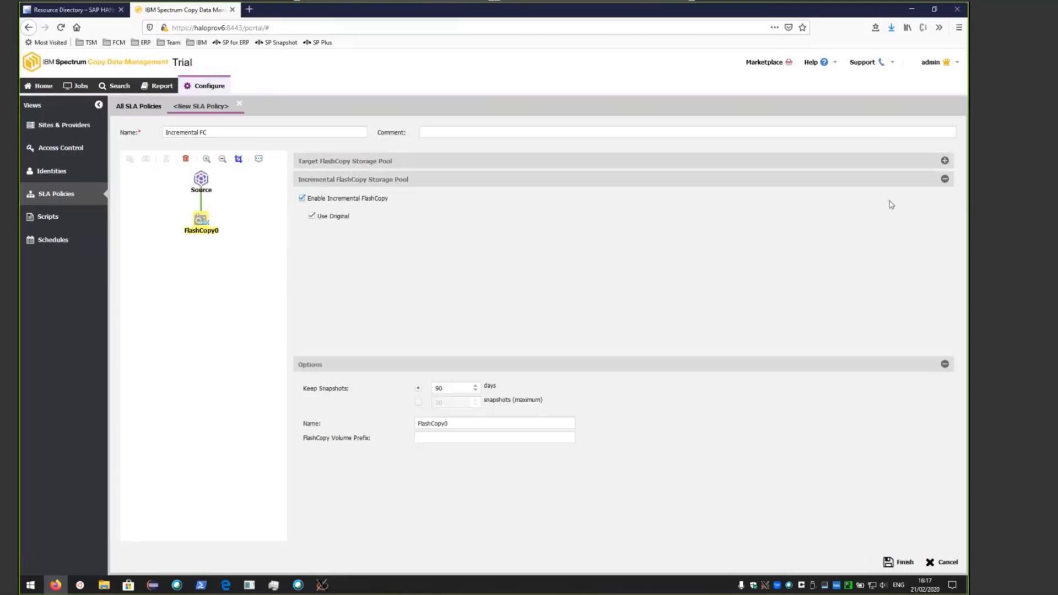
click(945, 181)
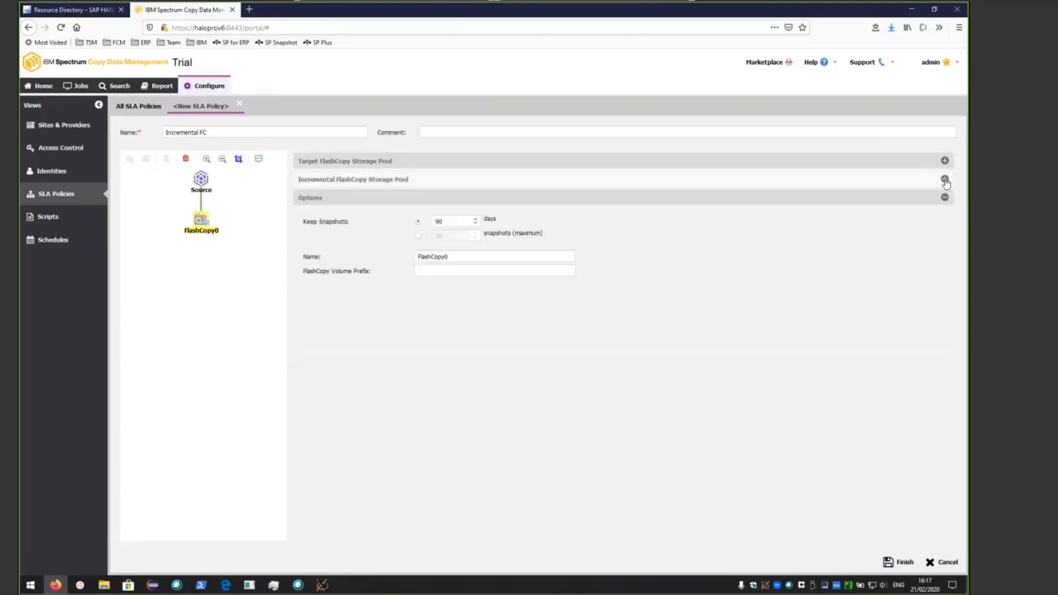
Keep the snapshots for 5 days, rename the FlashCopy IncrFlashCopy0, and save the Incremental FC policy.
click(448, 223)
drag(448, 223, 430, 221)
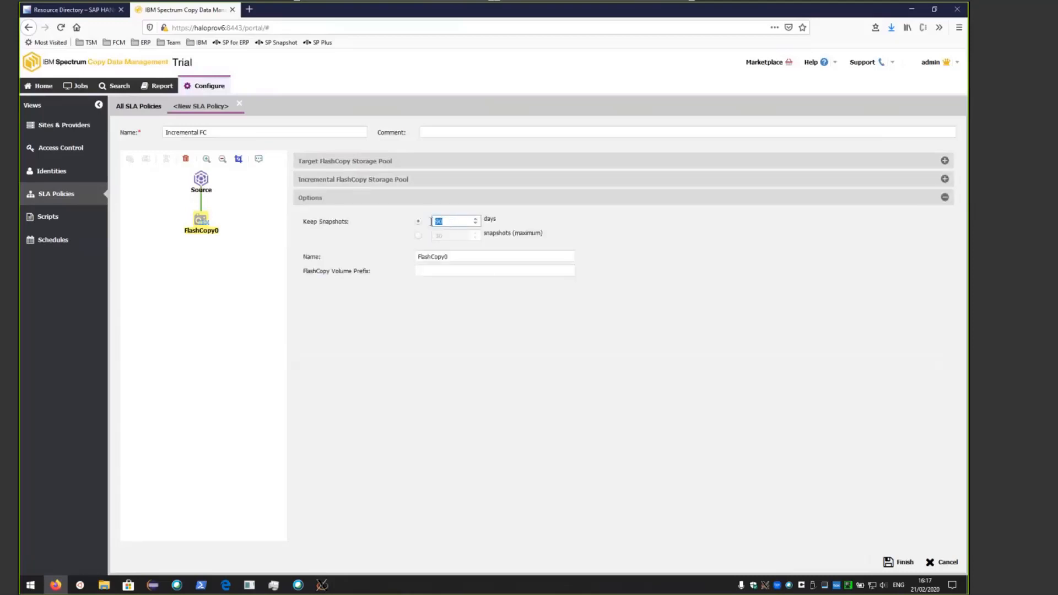
text(5)
click(454, 257)
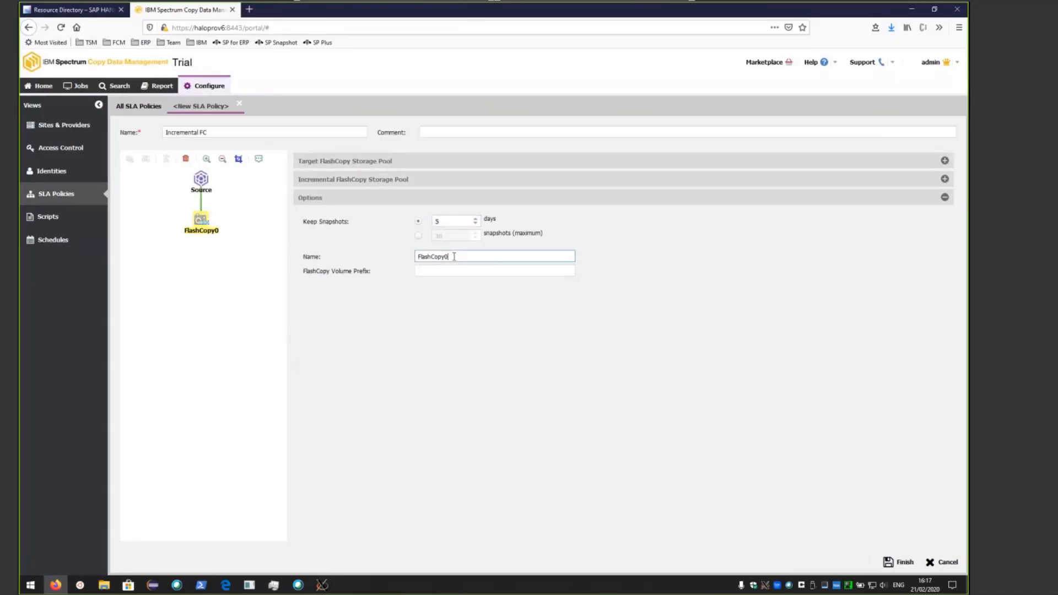
key(Home)
text(Incr)
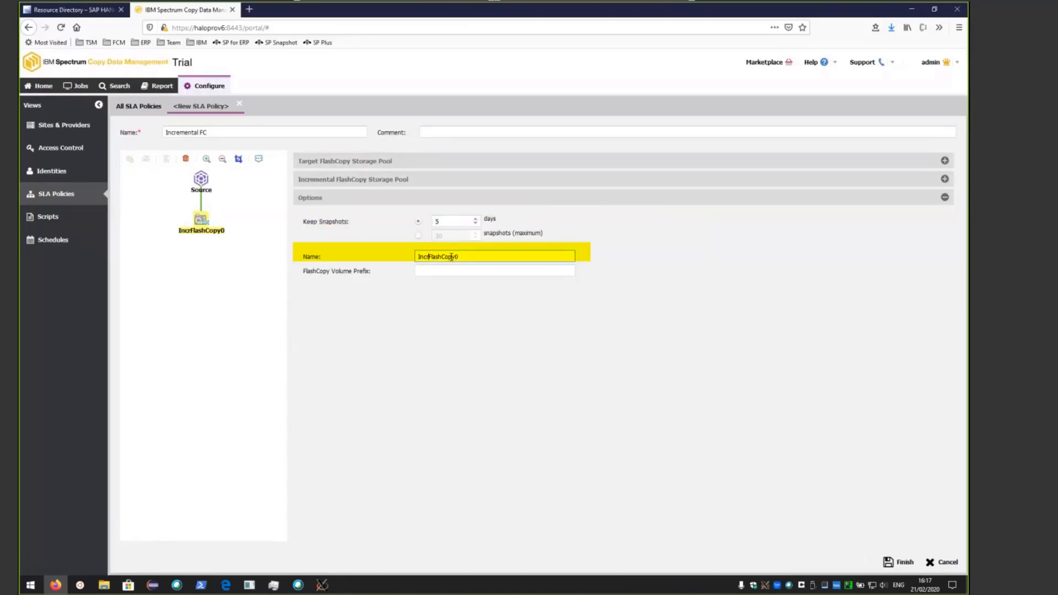
click(899, 563)
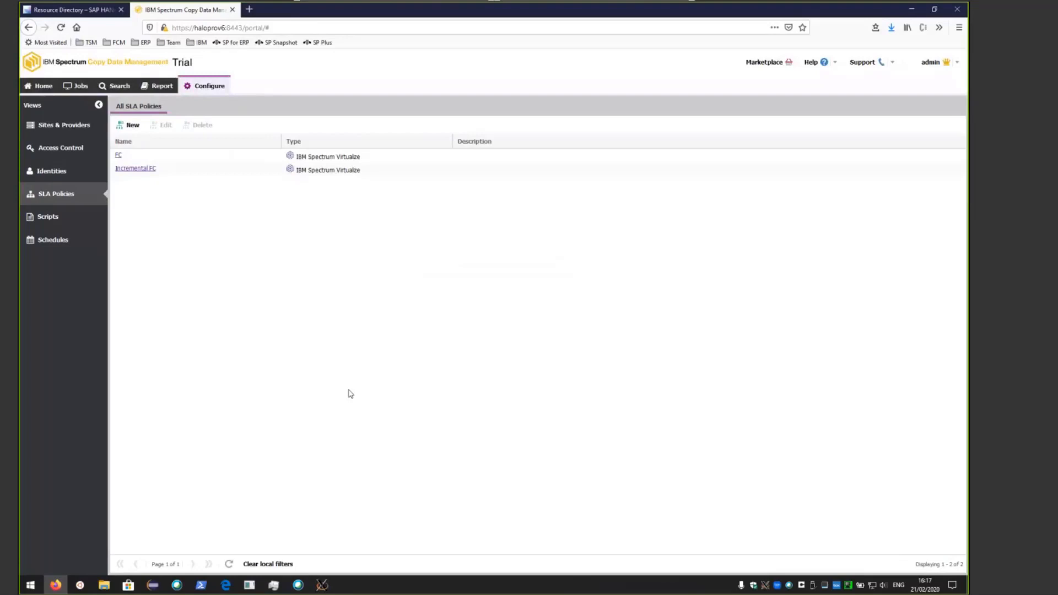
Start a new backup job for SAP HANA and name it Incr FC.
click(76, 87)
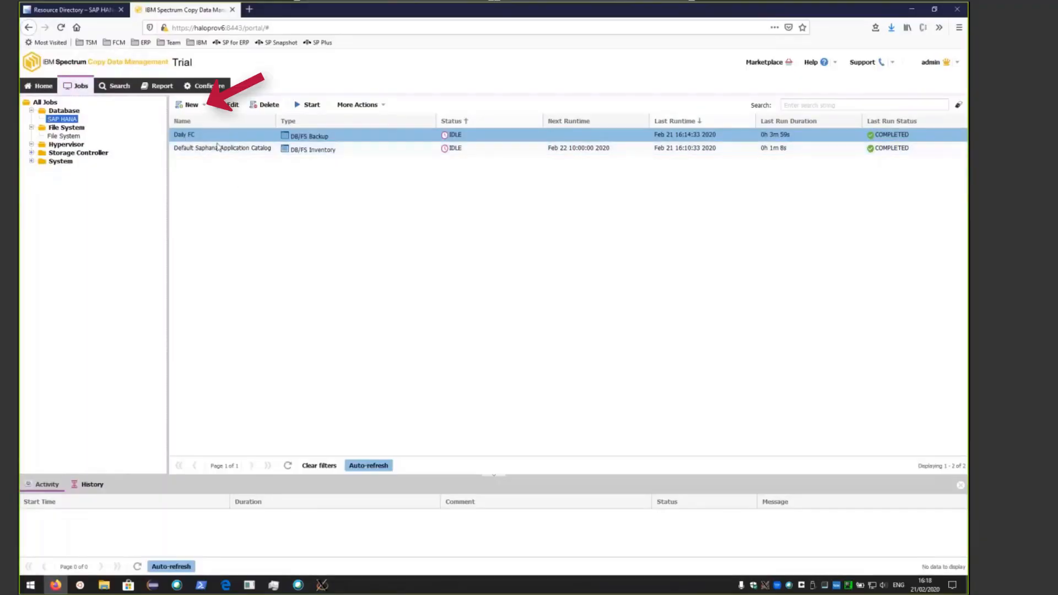
click(190, 107)
click(195, 119)
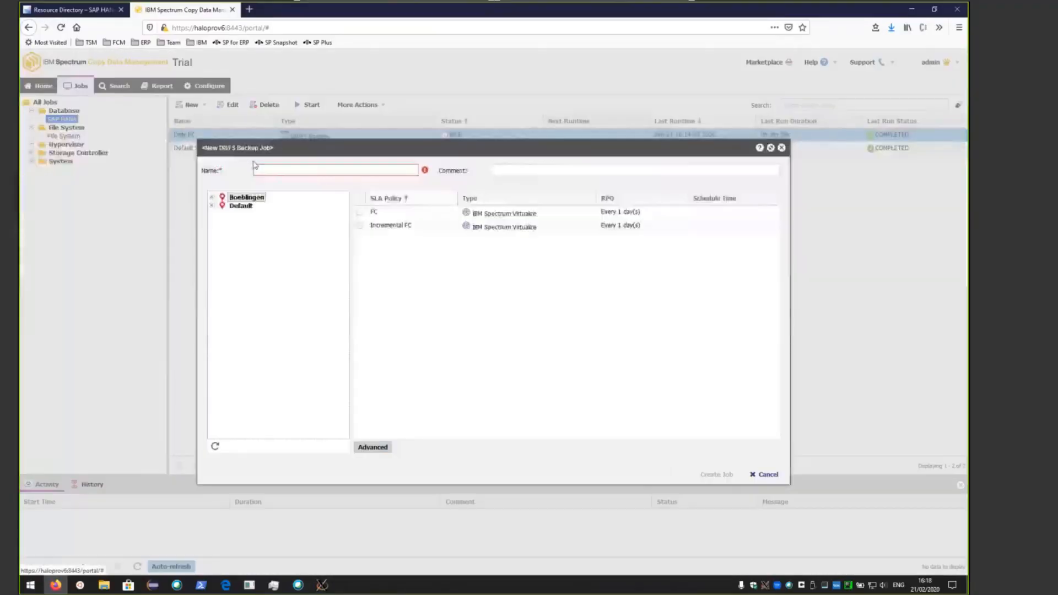
text(I)
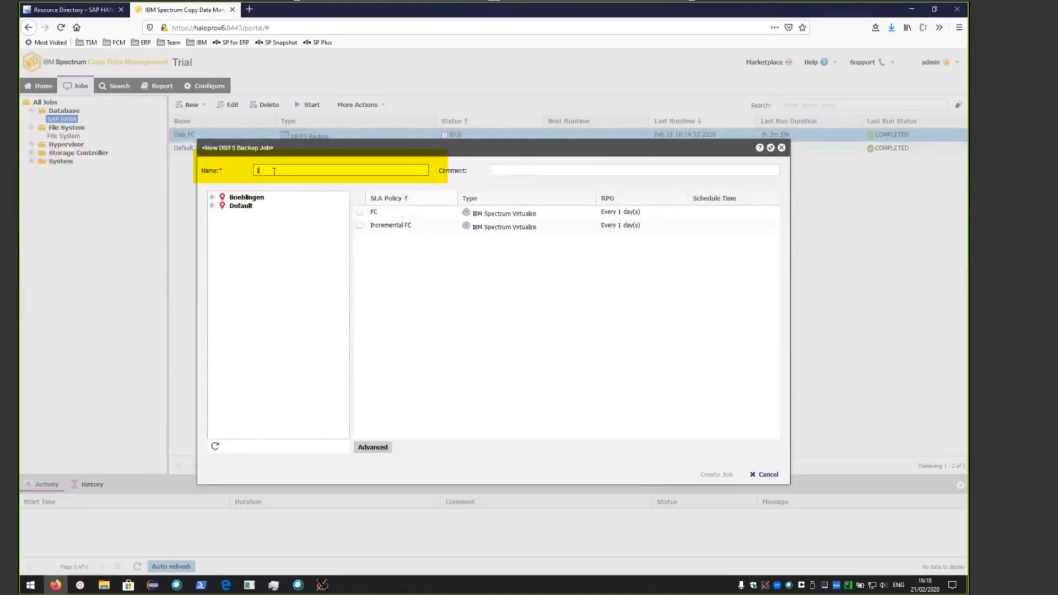
text(ncr FC)
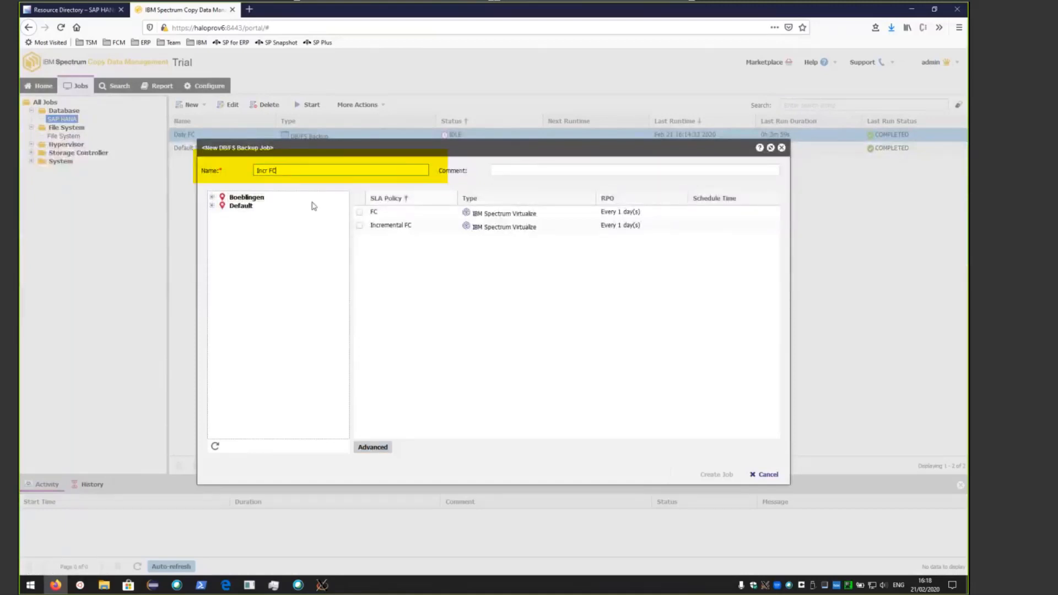
Assign the Incremental FC SLA policy to the job, select the PLE database under Boeblingen, and create the job.
click(359, 226)
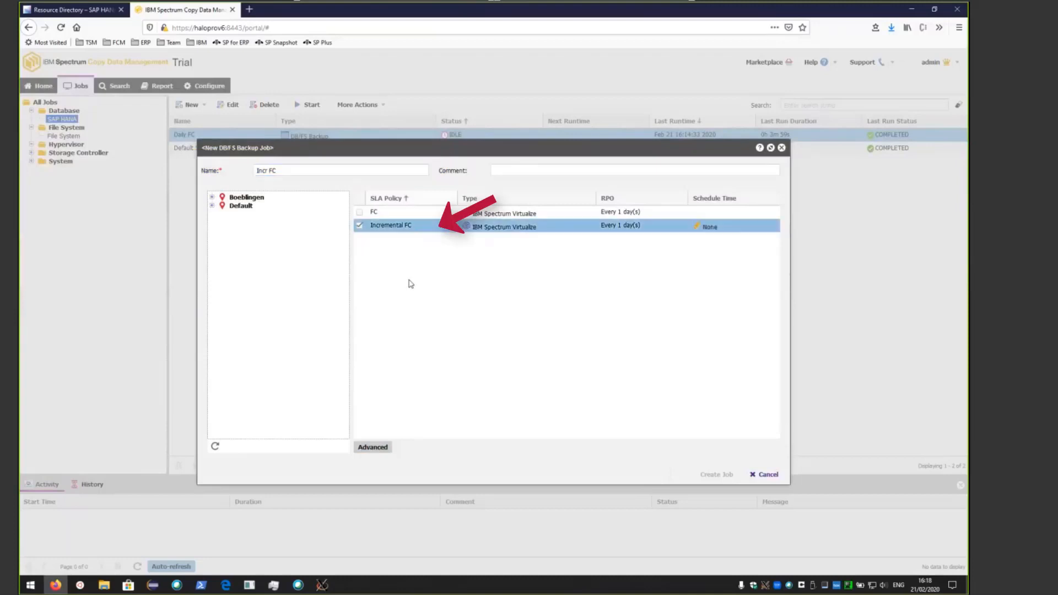
click(211, 200)
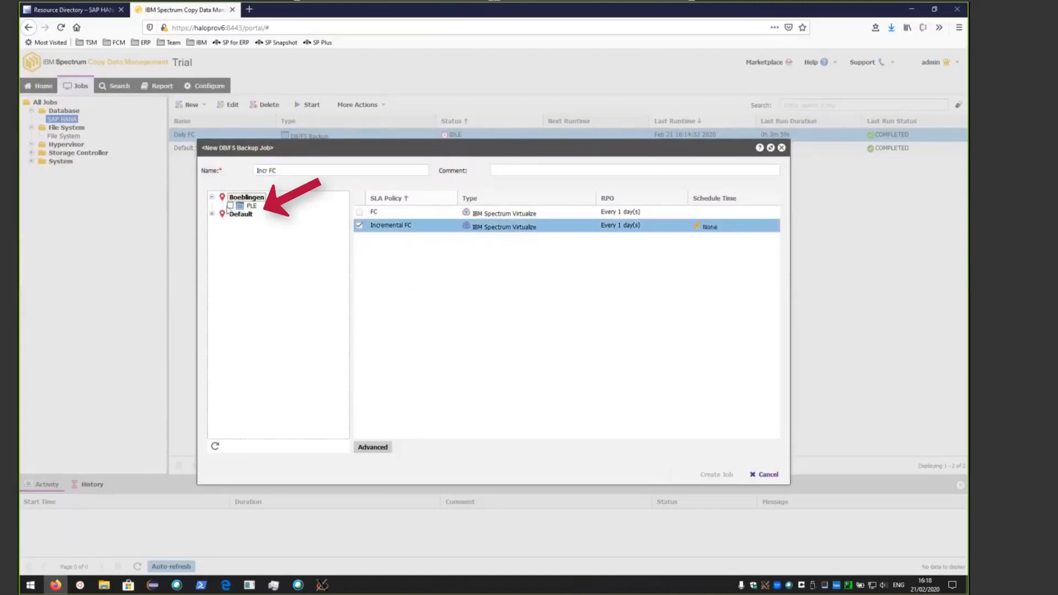
click(230, 206)
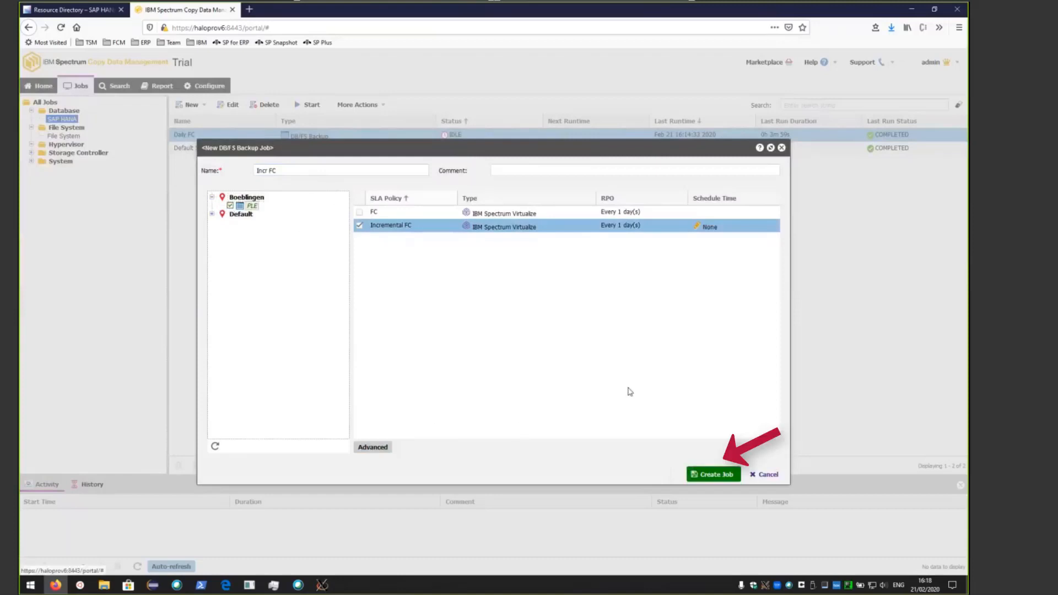
click(708, 475)
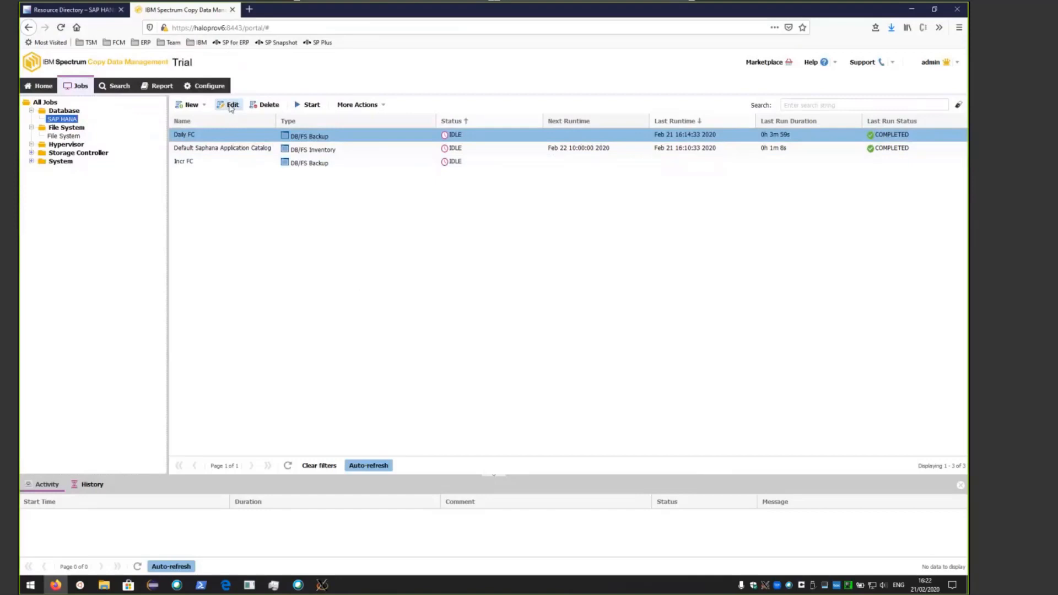
Enable a schedule for the FC policy in the Daily FC job, starting February 21 at 23:00:00, and update the job.
click(231, 105)
click(699, 213)
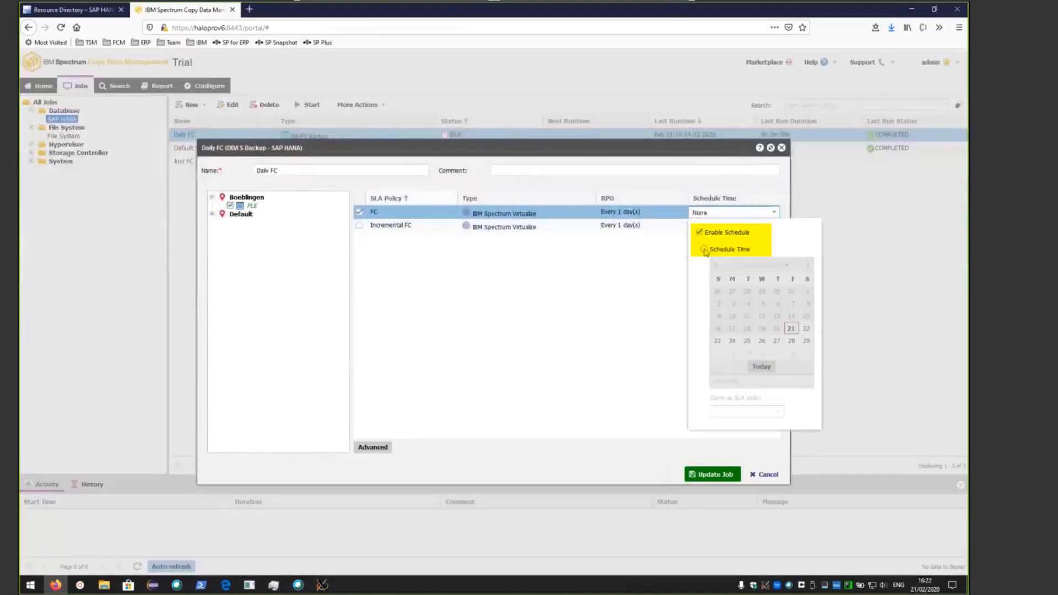
click(699, 232)
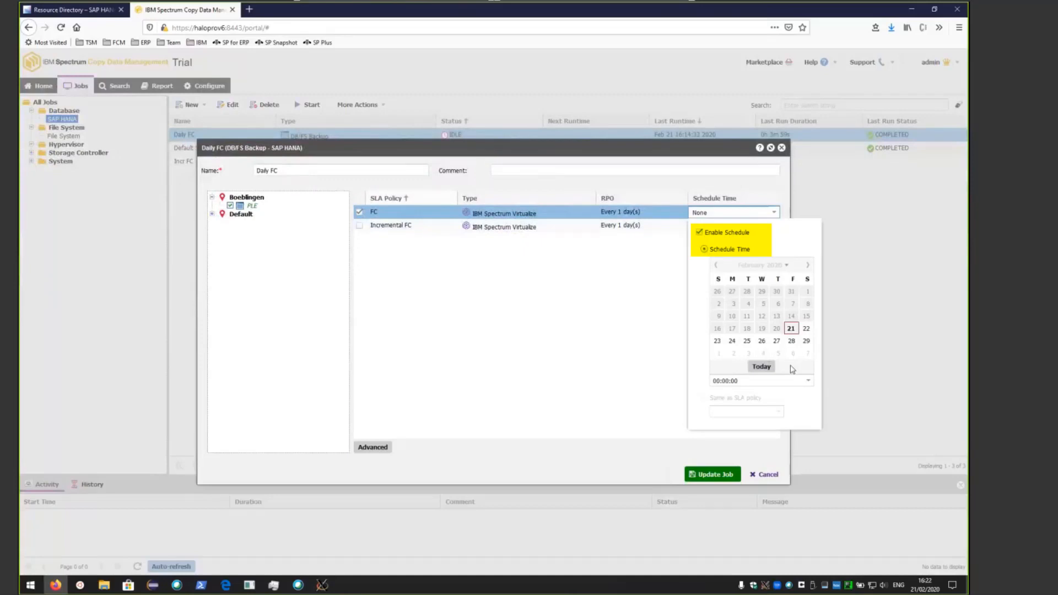
click(809, 380)
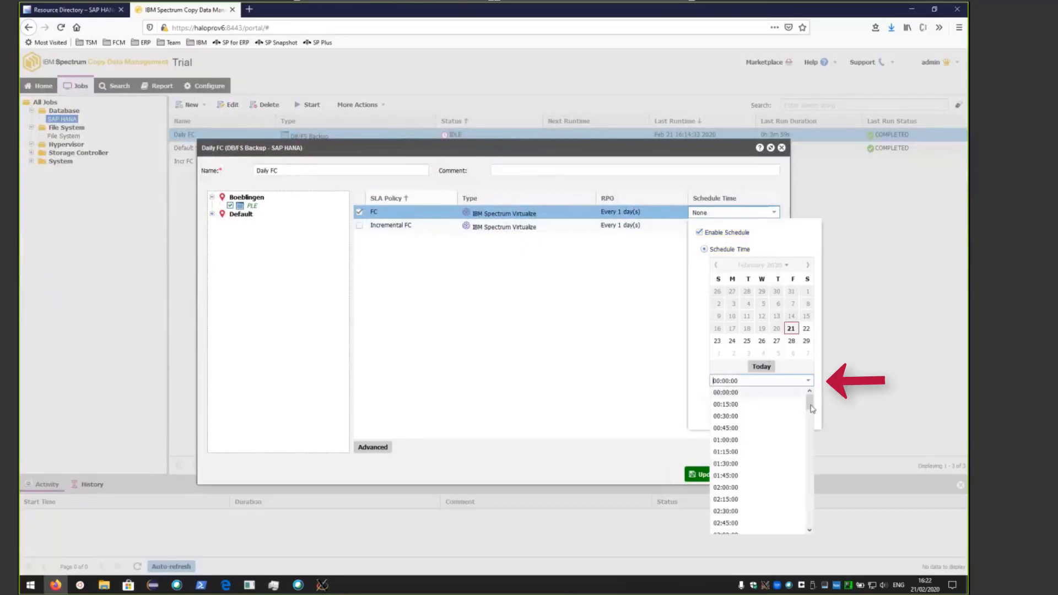
scroll(814, 468, down, 5)
scroll(814, 469, down, 10)
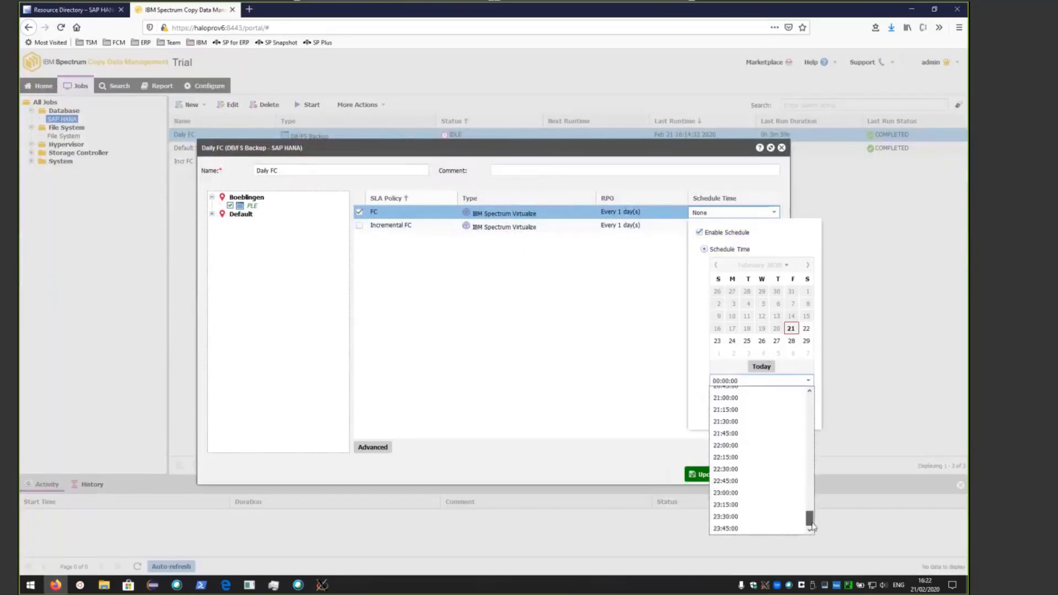
click(727, 495)
click(713, 476)
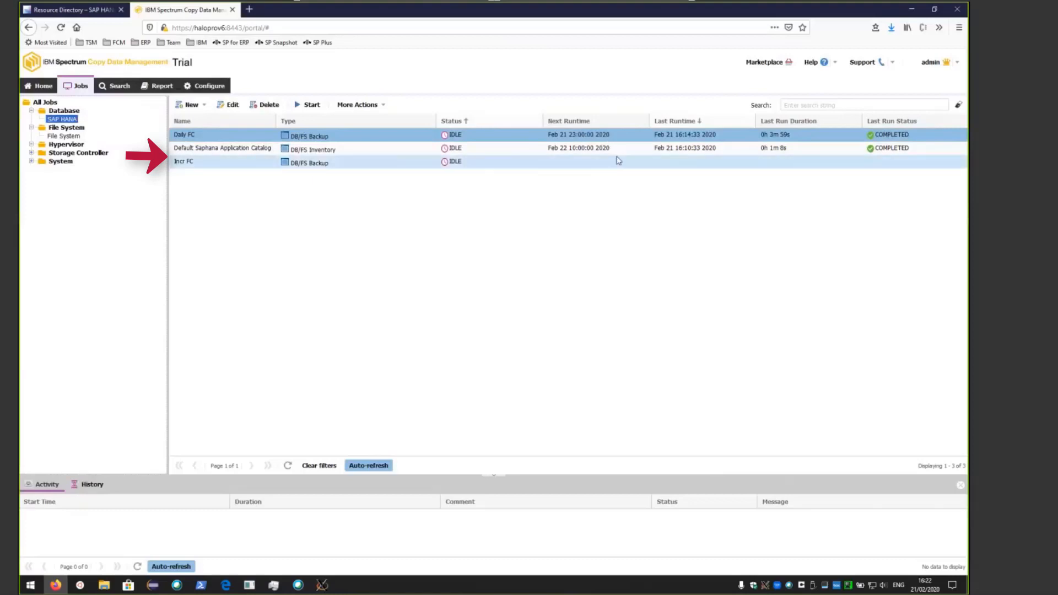
Enable a schedule for the Incremental FC policy in the Incr FC job, starting February 21 at 12:00:00, and update the job.
click(506, 167)
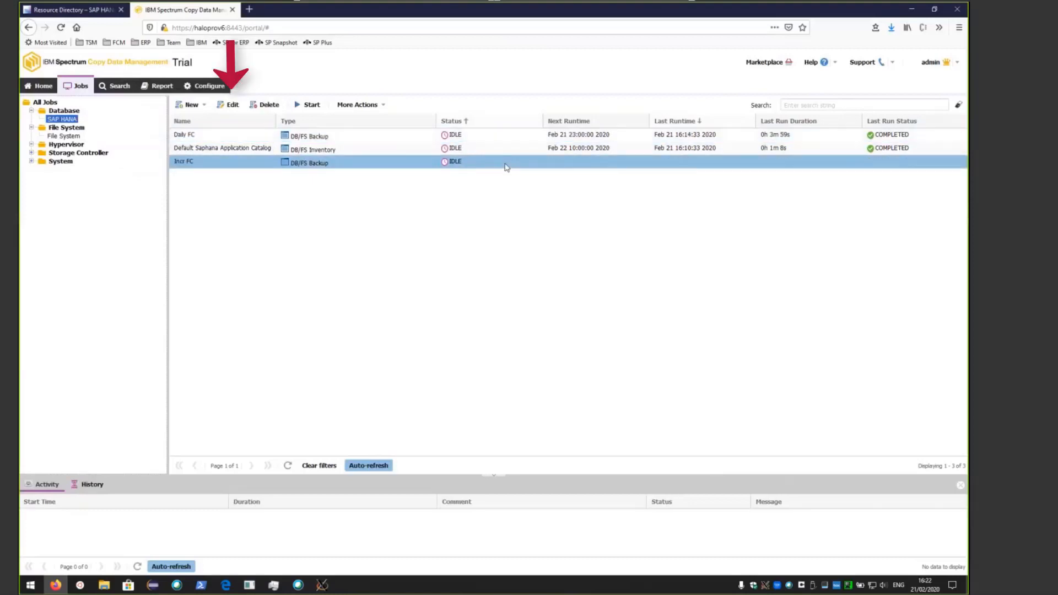
click(229, 106)
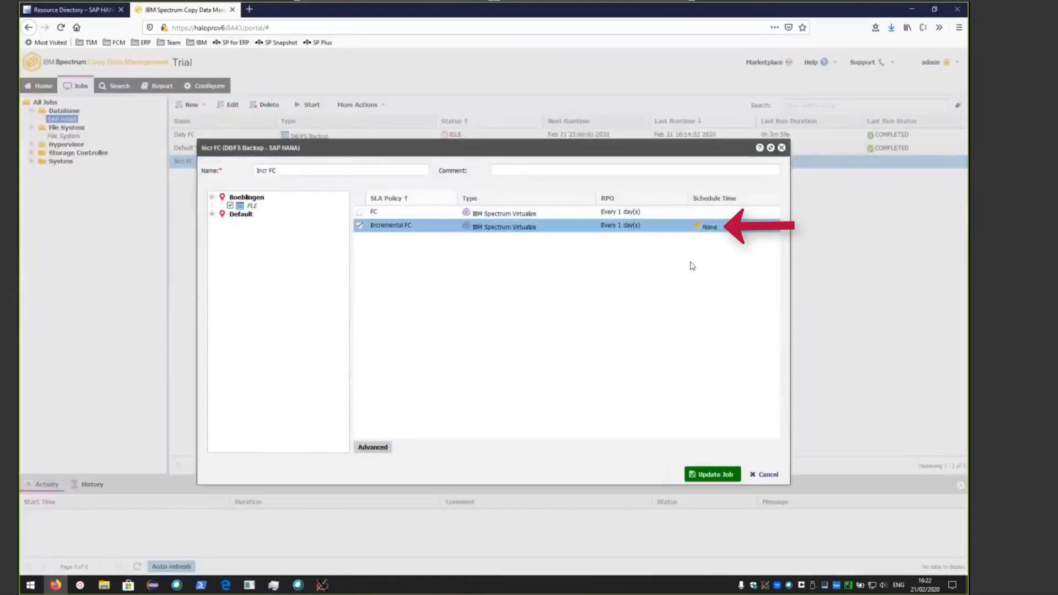
click(705, 227)
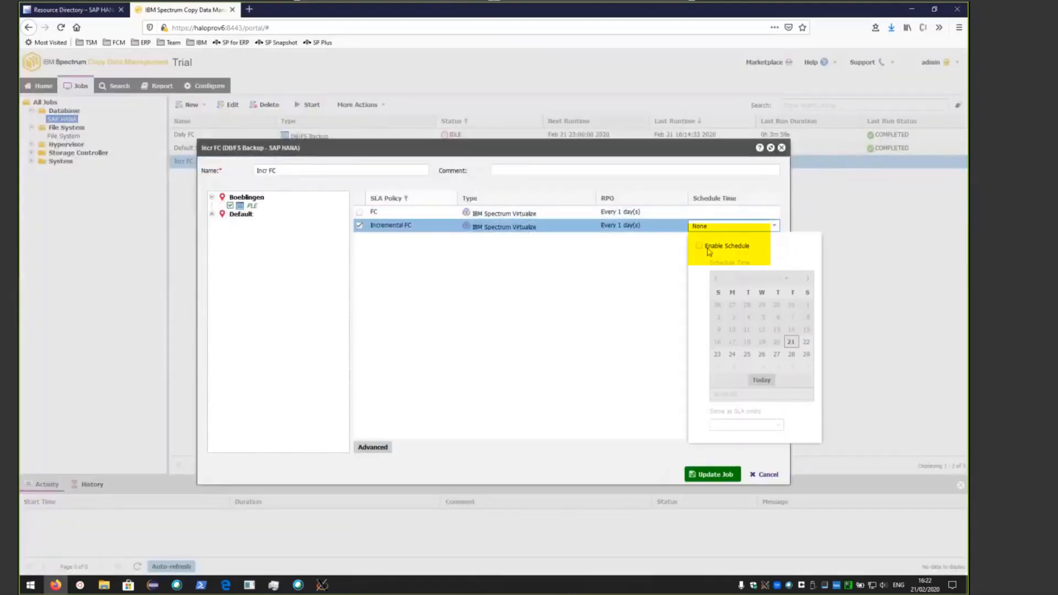
click(704, 248)
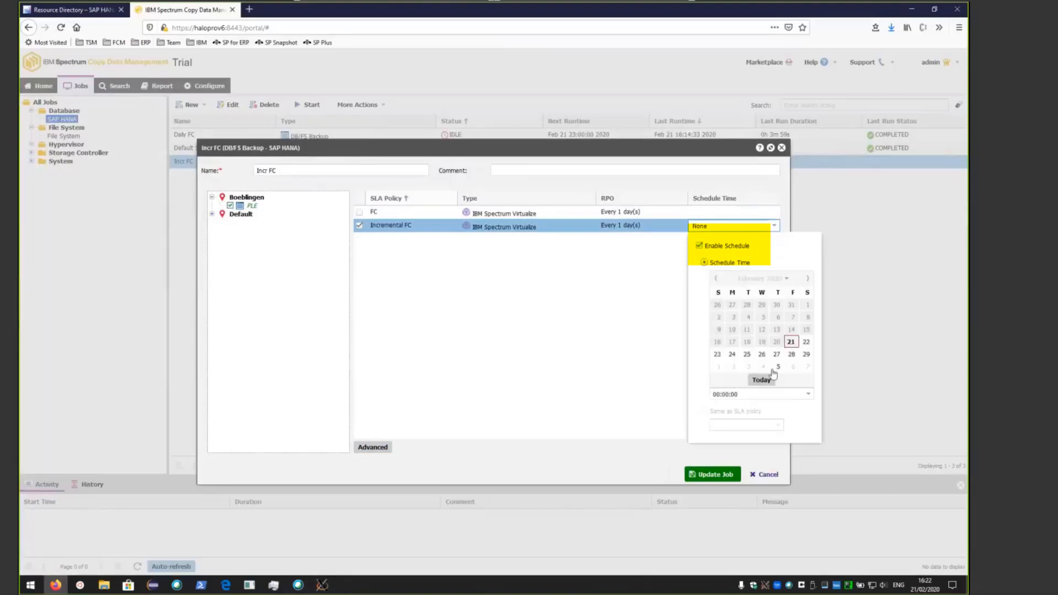
click(809, 394)
scroll(777, 452, down, 5)
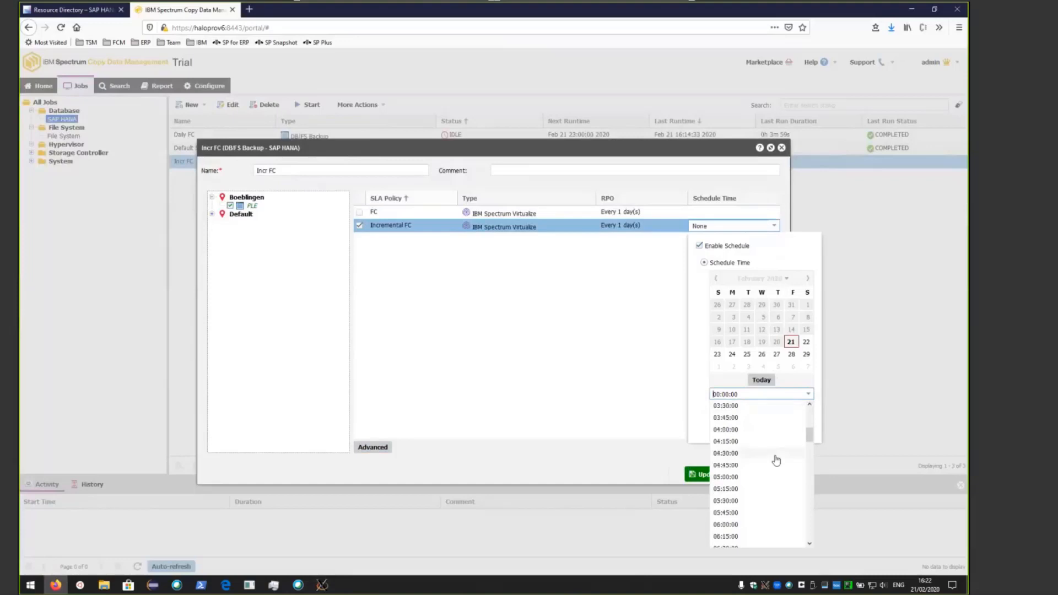
scroll(776, 460, down, 5)
click(753, 477)
click(715, 472)
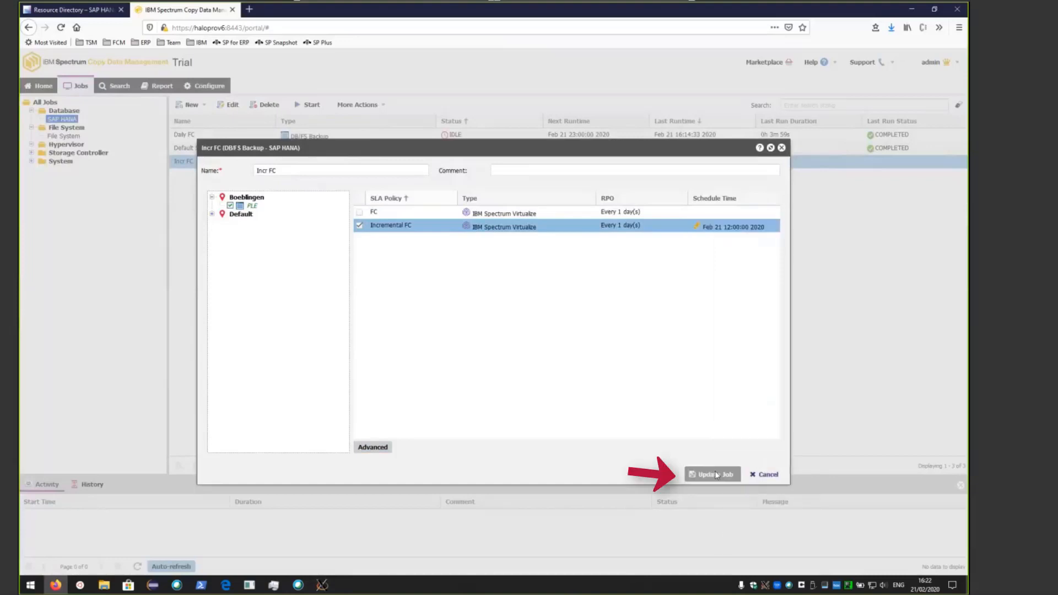